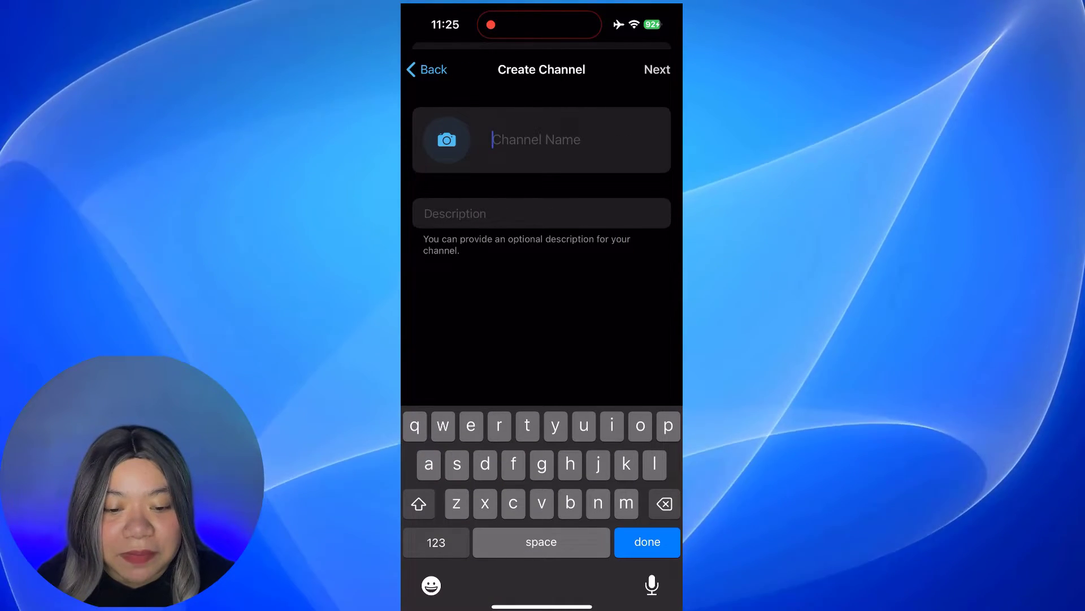
Step: Create a channel named 'Tutorial' with the description 'Youtube' and finish its setup
text(Tutorial)
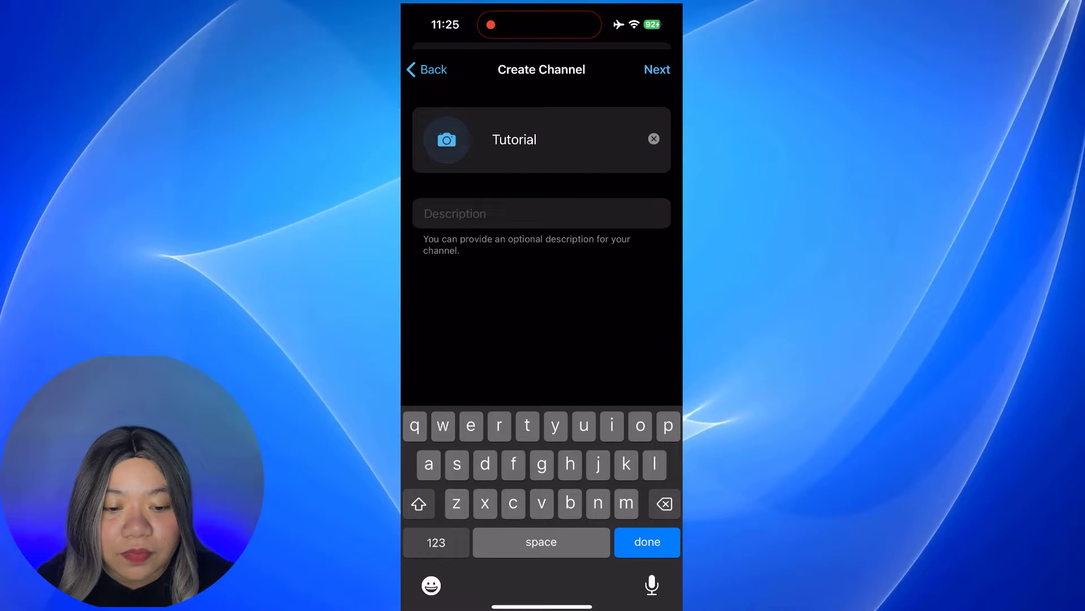
click(542, 213)
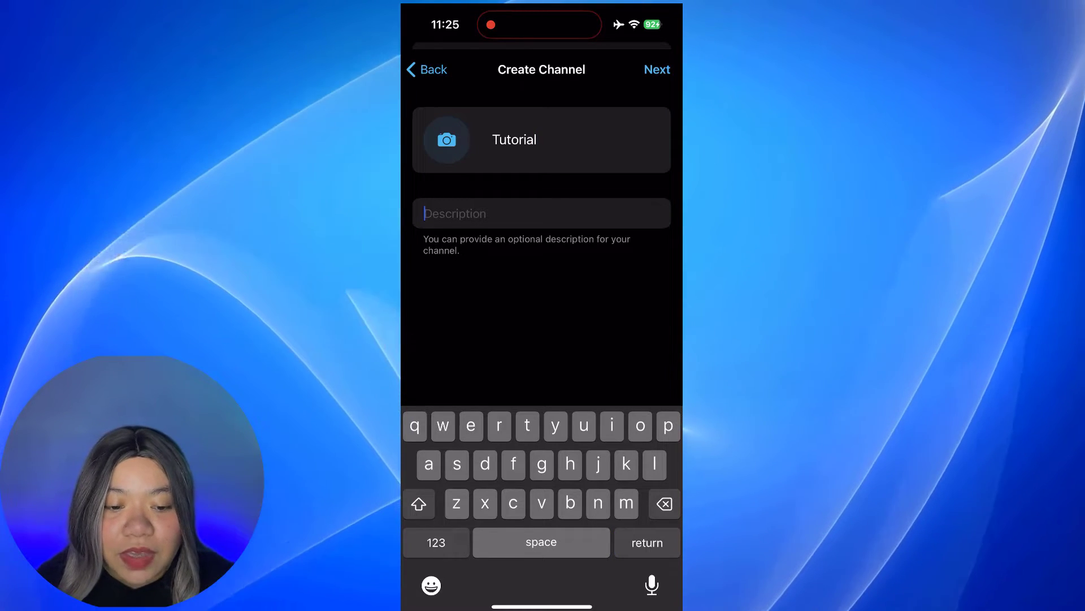
text(Youtube)
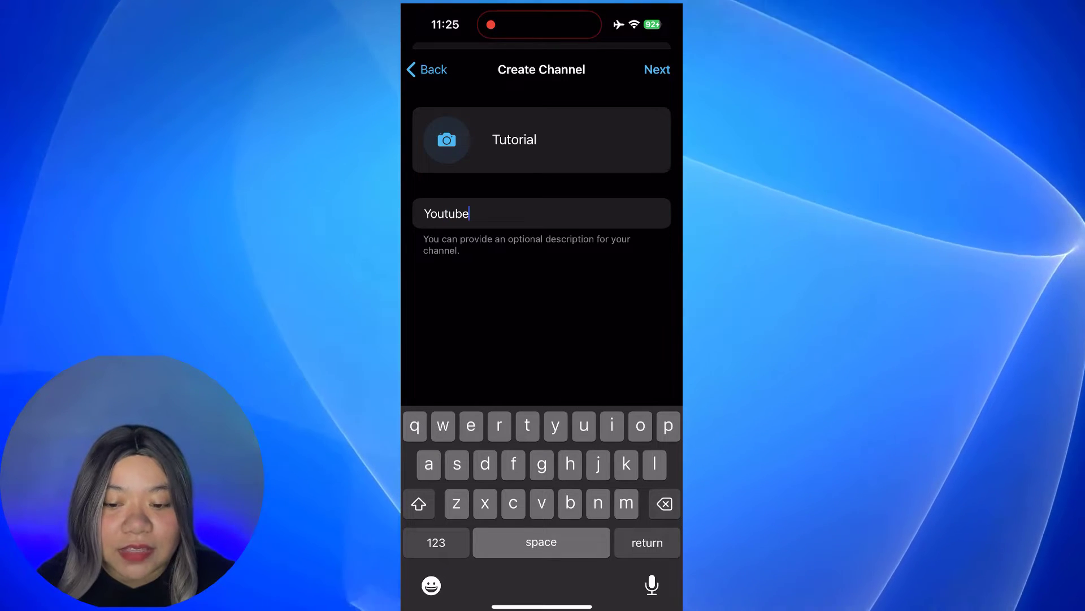
click(657, 69)
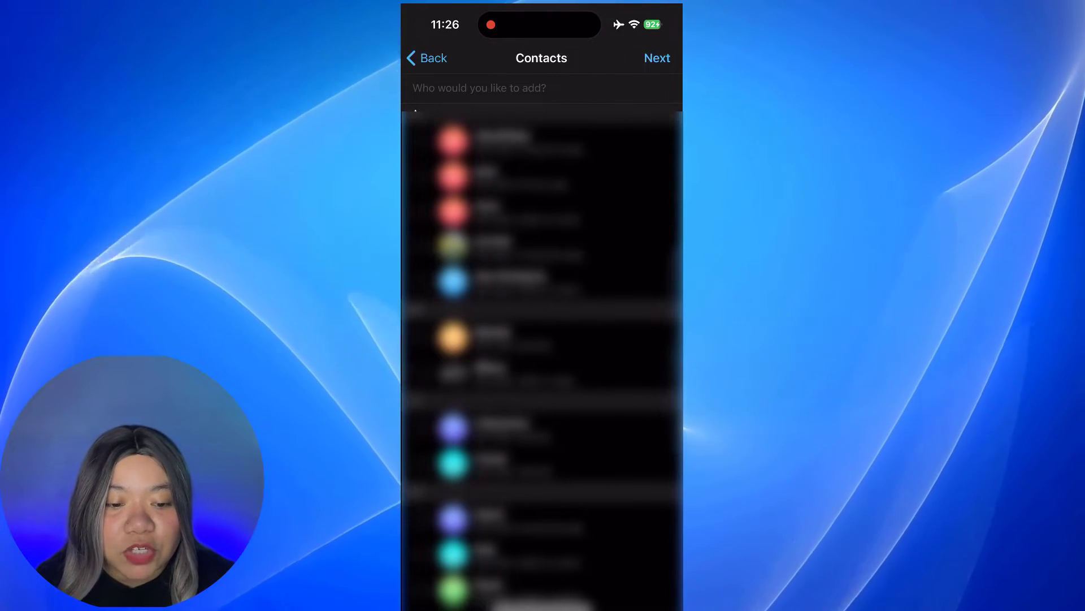
click(479, 88)
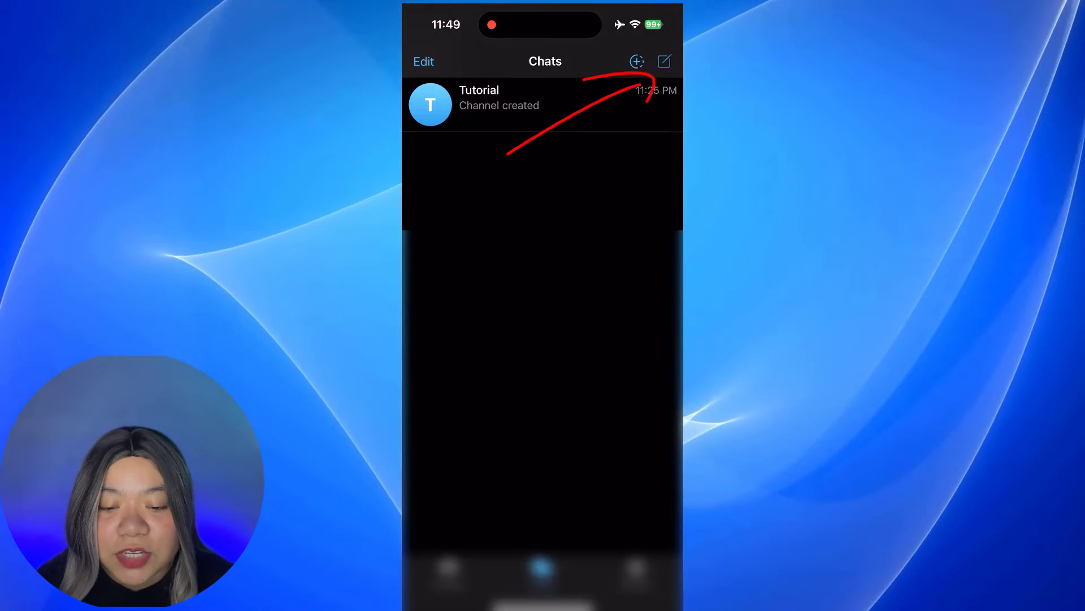
click(664, 61)
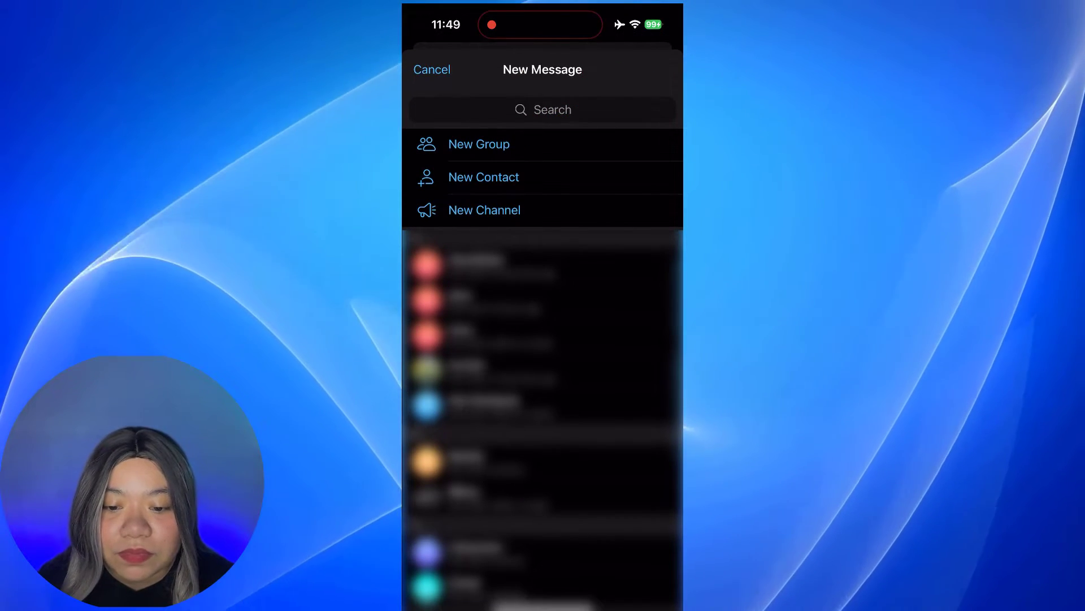
click(542, 109)
text(invitemember)
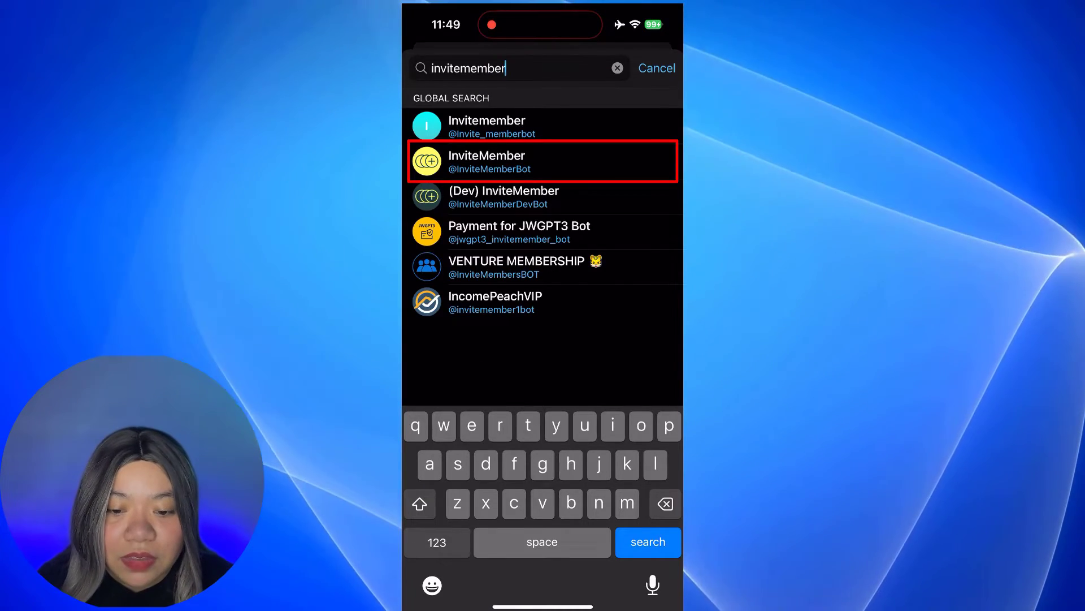
click(508, 162)
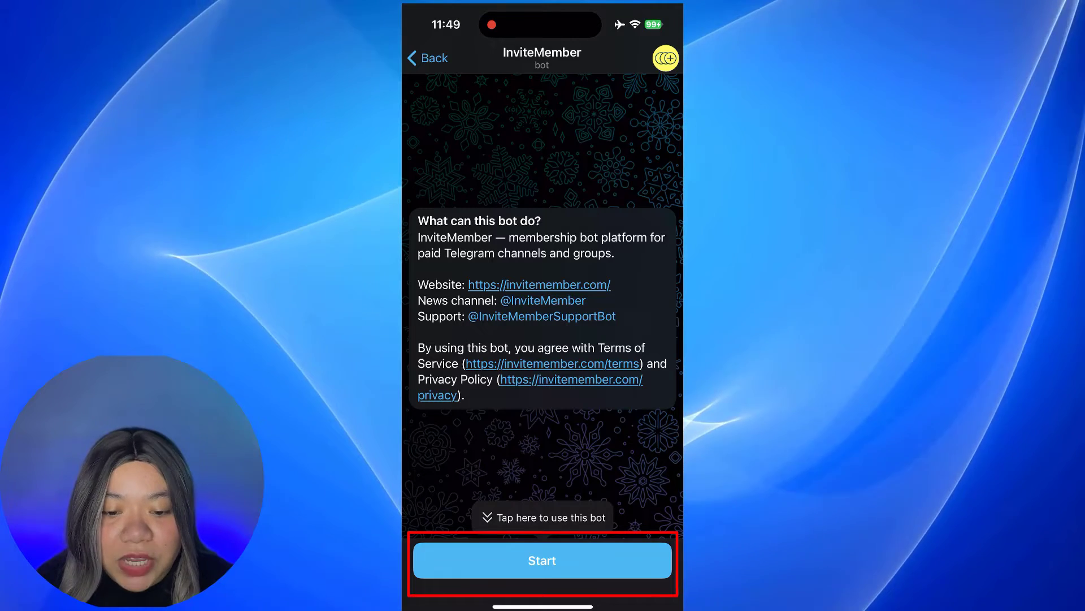
Step: Start InviteMember, choose Paid Telegram Channel, and read through its setup instructions
click(542, 560)
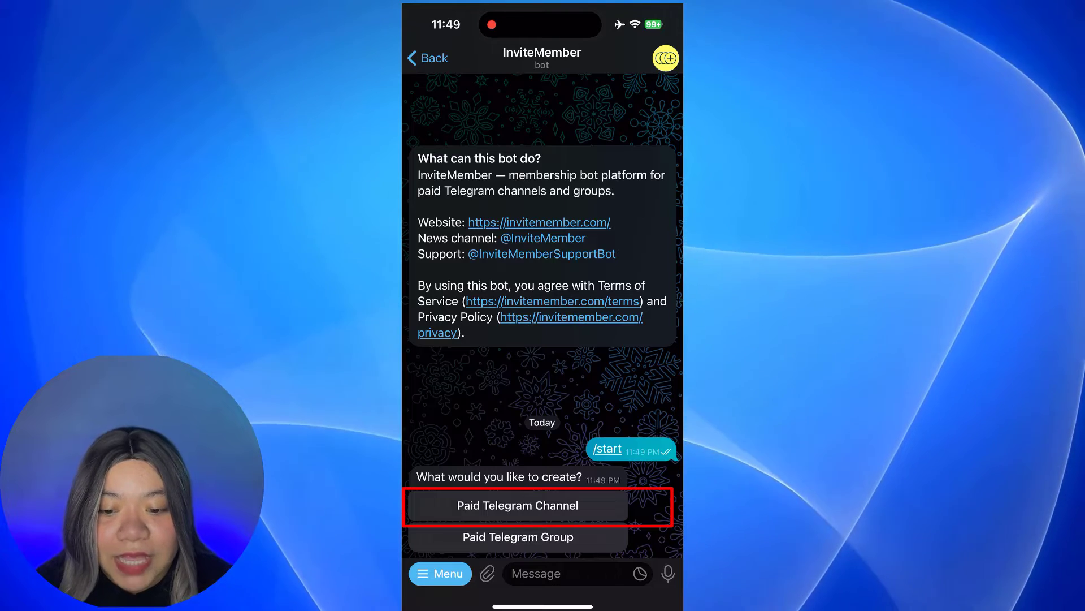
click(518, 505)
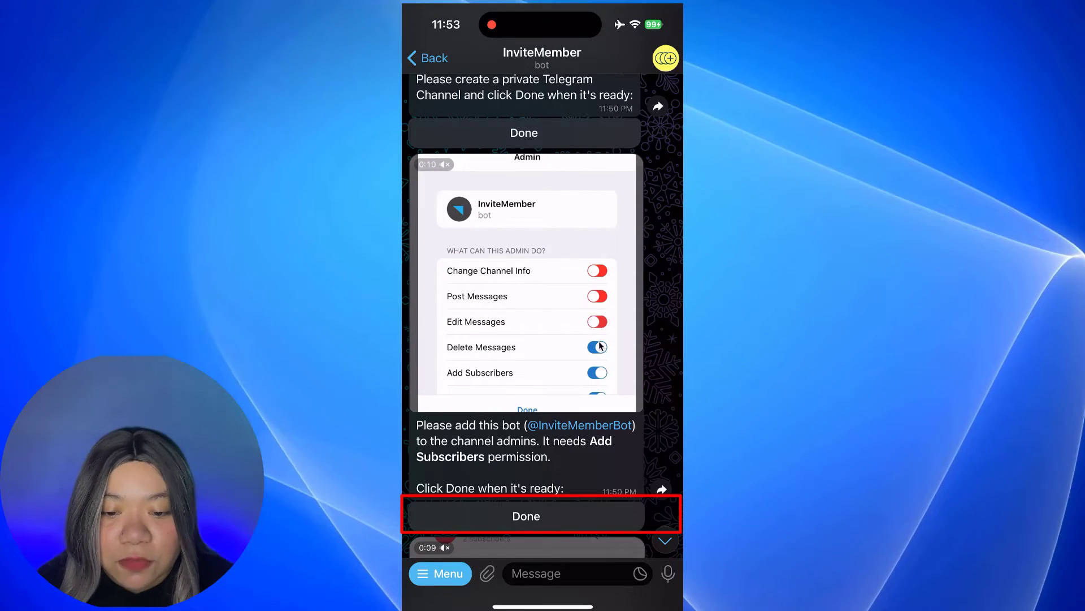
scroll(526, 317, down, 5)
scroll(601, 78, down, 1)
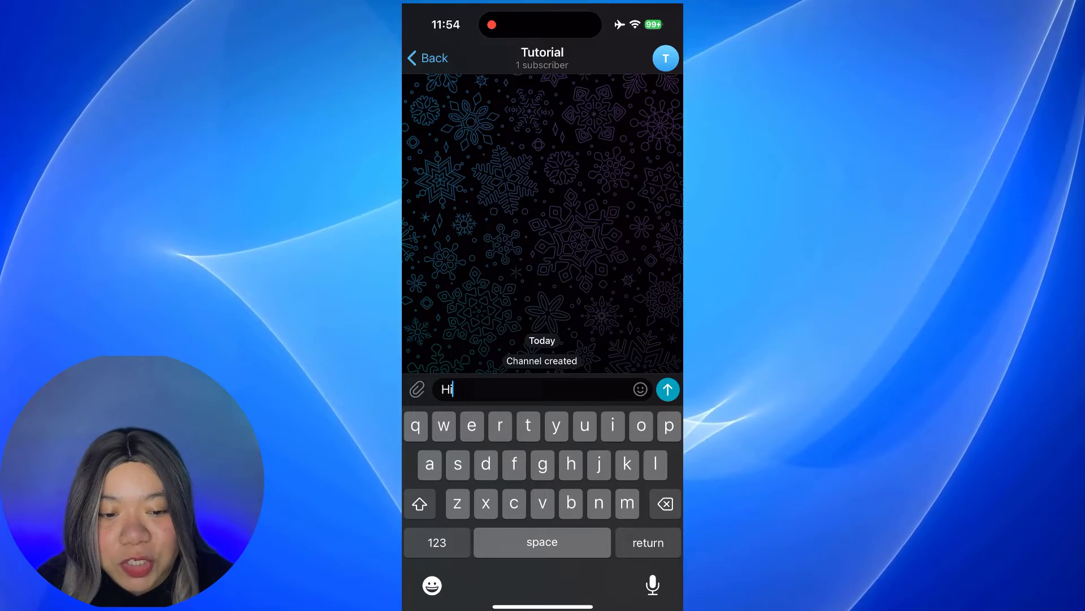
Step: Post 'Hi' in the Tutorial channel and forward that post to InviteMember
click(668, 389)
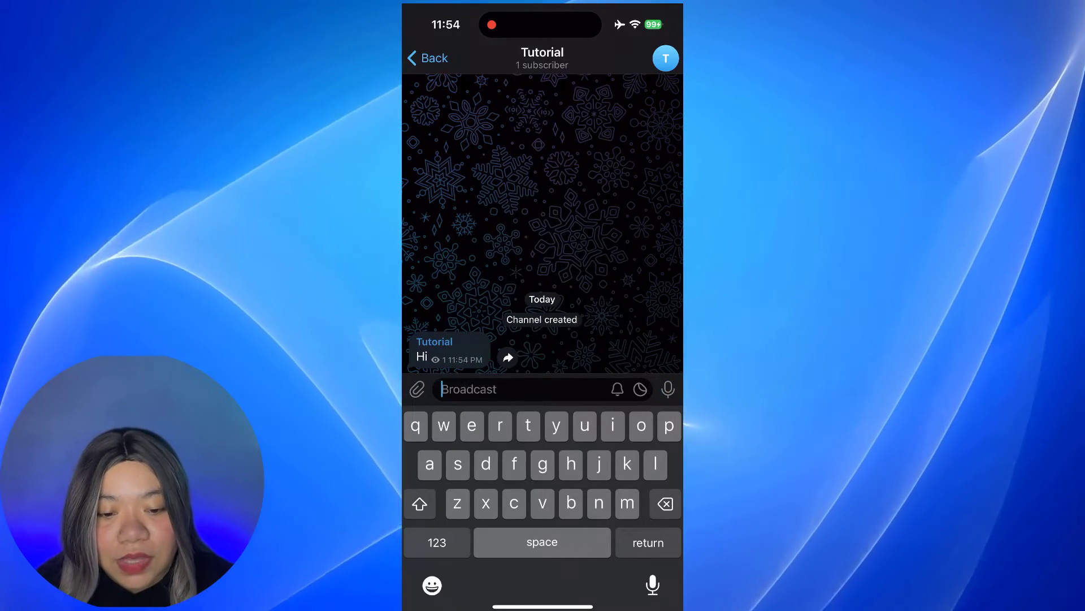
click(507, 357)
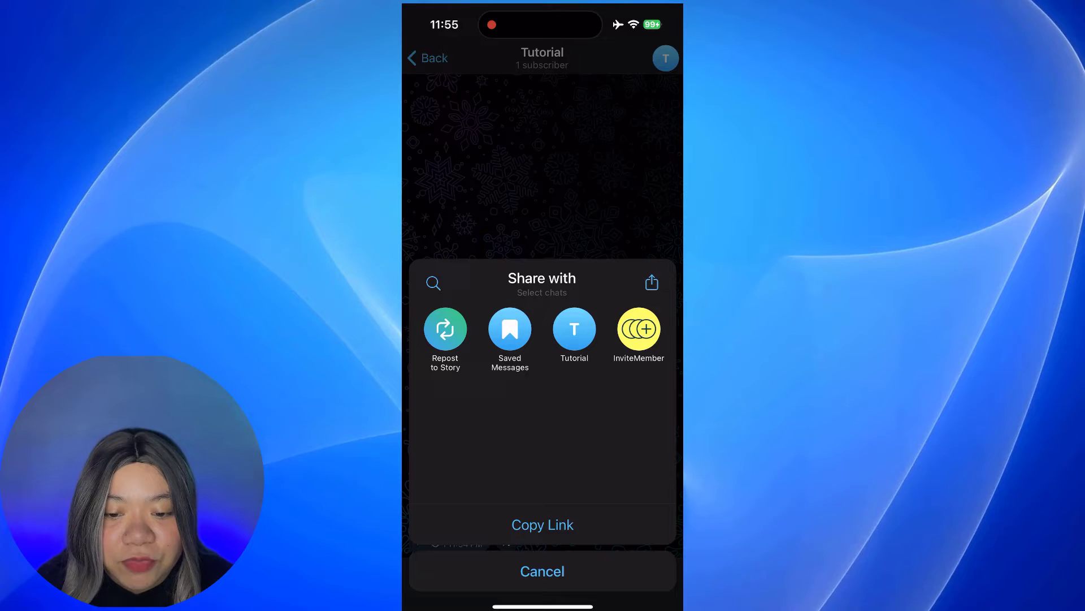
click(639, 328)
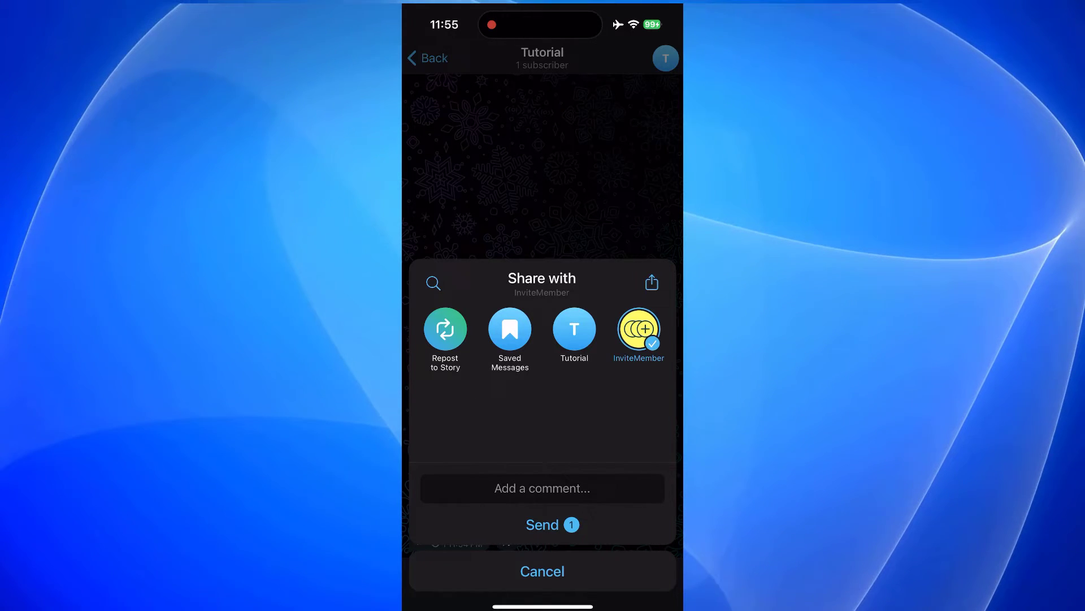
click(543, 524)
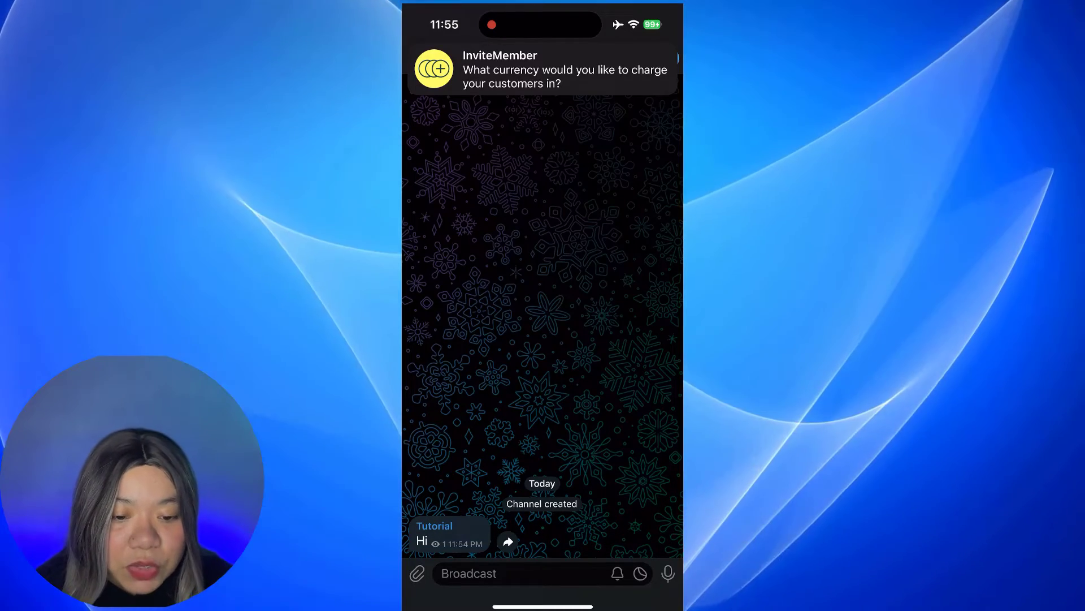
Step: Answer InviteMember's currency question with USD and pick Every month from the More… intervals
click(543, 69)
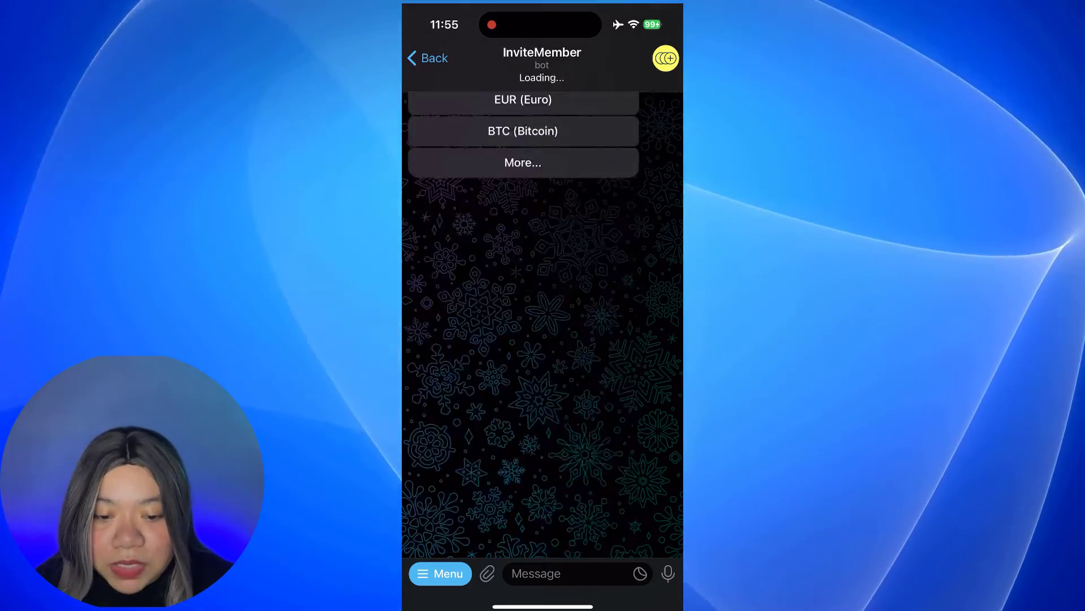
scroll(523, 316, up, 15)
scroll(523, 316, down, 5)
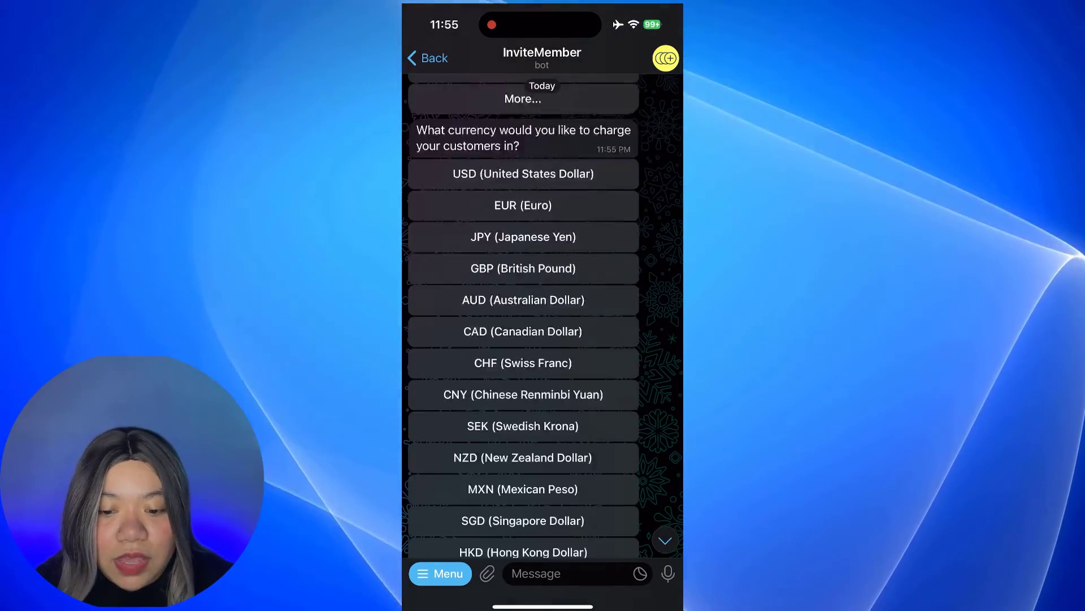
scroll(523, 317, down, 10)
scroll(523, 317, up, 5)
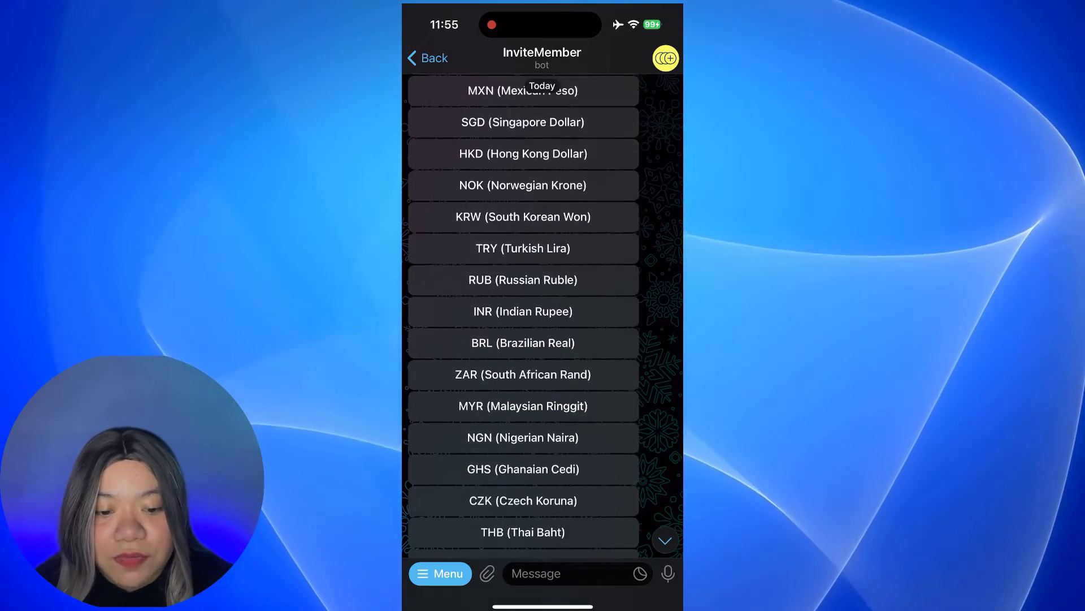
scroll(523, 317, up, 15)
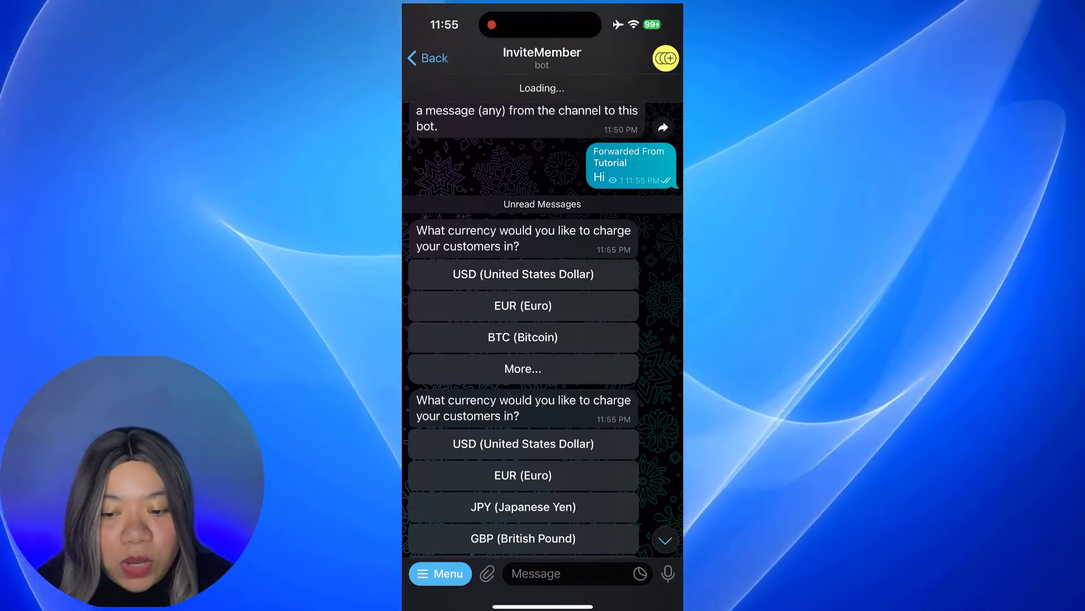
scroll(543, 316, down, 1)
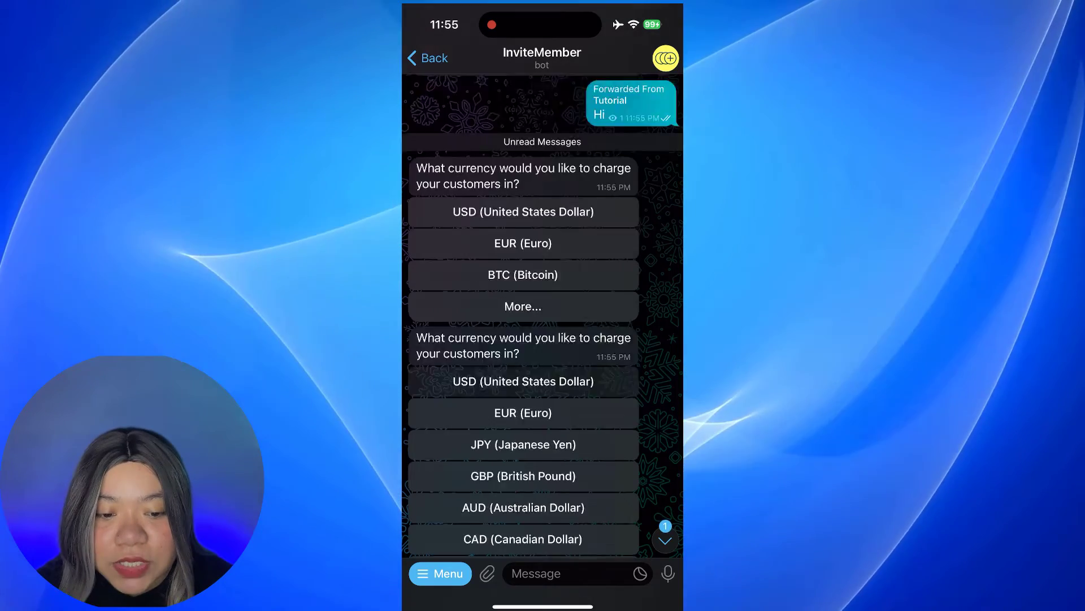
scroll(523, 317, down, 15)
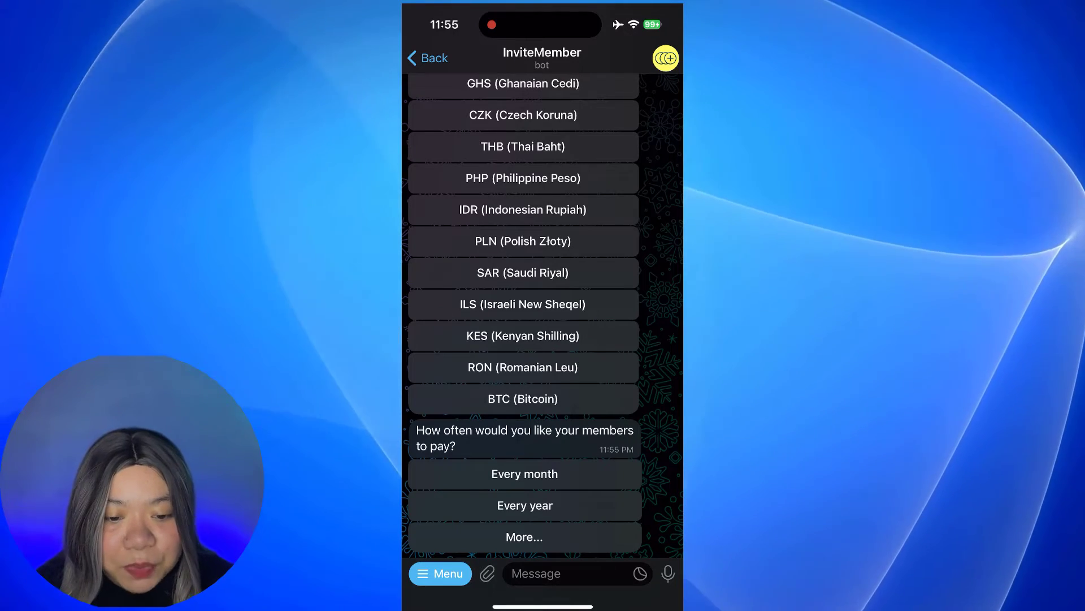
click(524, 537)
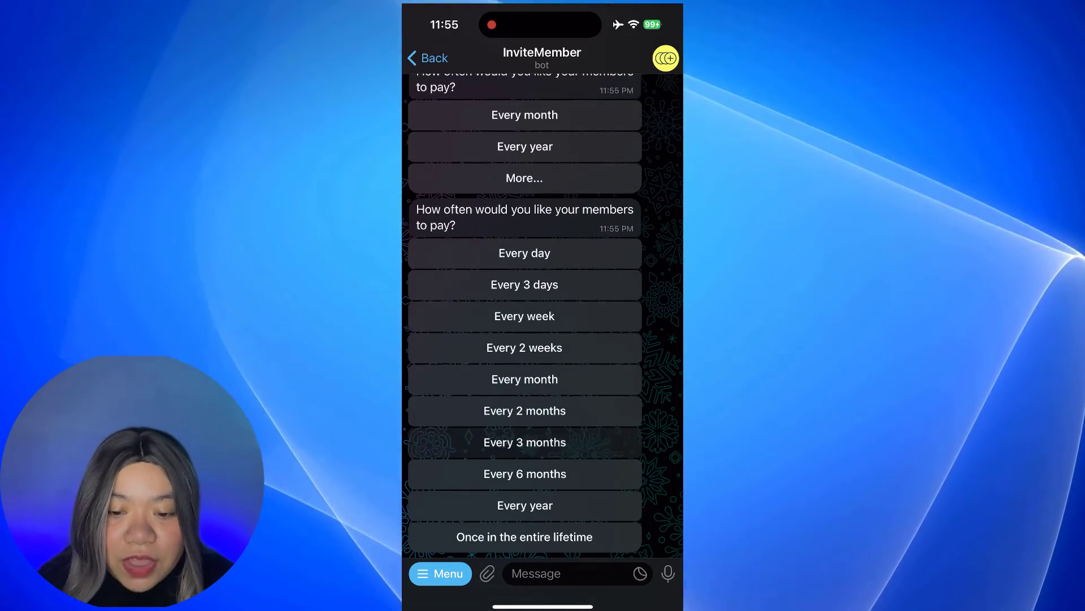
scroll(525, 311, up, 1)
scroll(525, 311, down, 1)
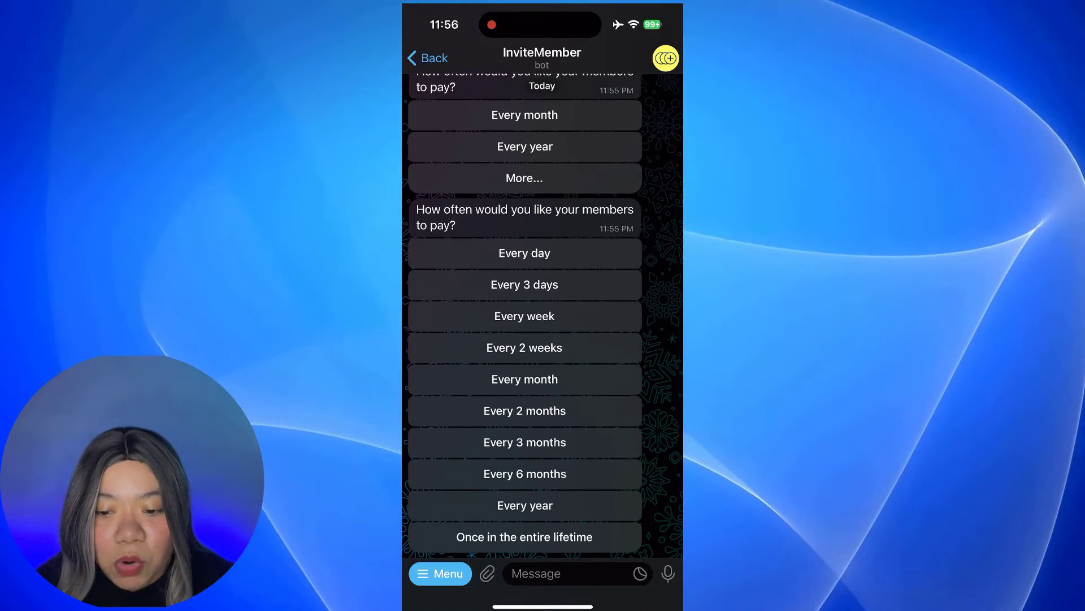
click(524, 379)
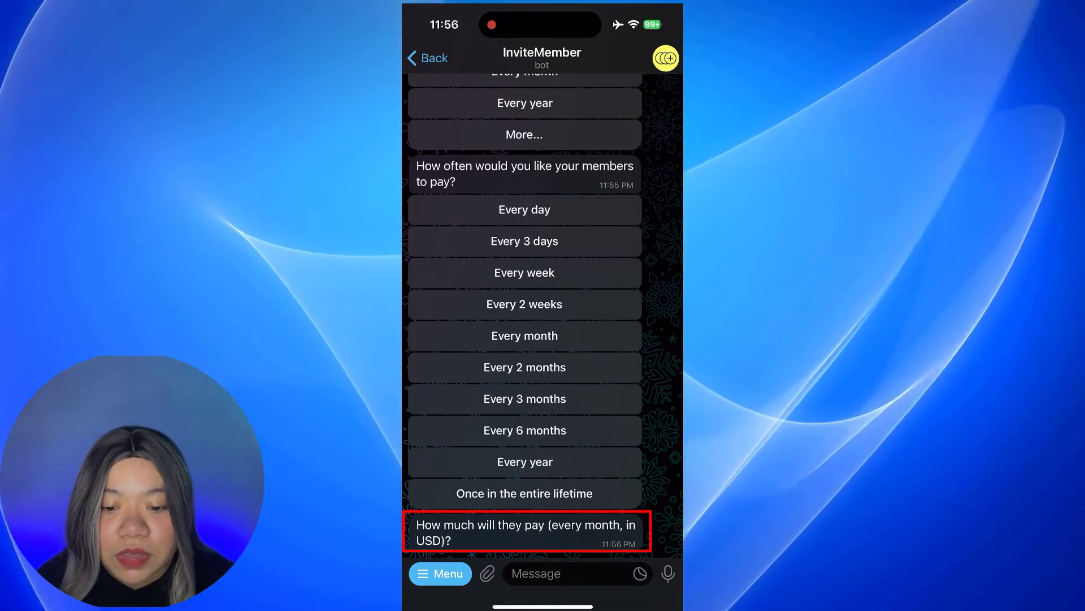
Step: Send 20 to InviteMember as the monthly price
click(565, 574)
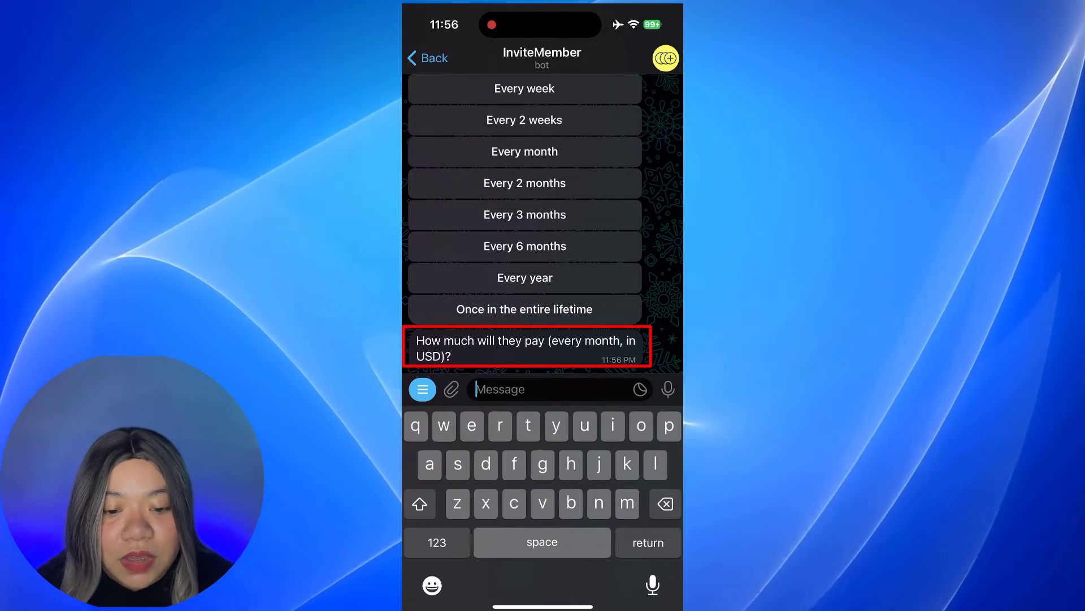
click(437, 542)
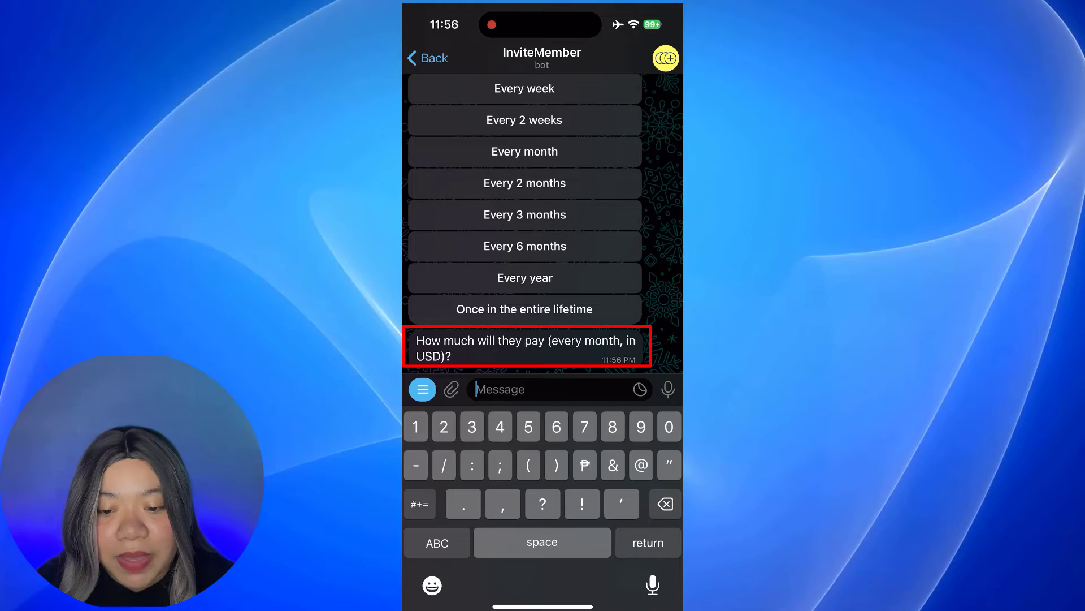
text(20)
click(667, 388)
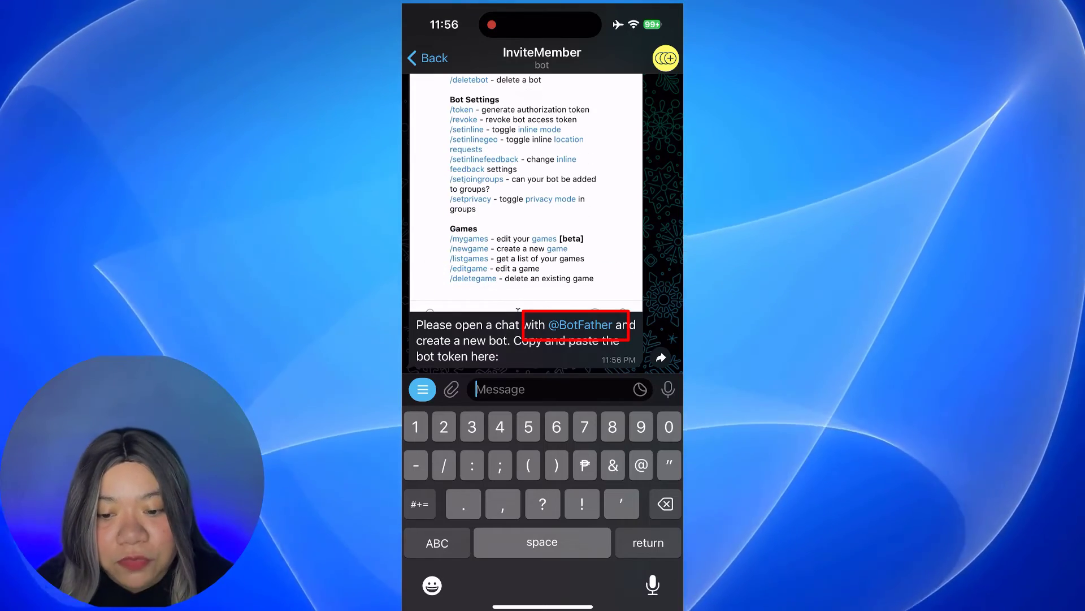
click(580, 325)
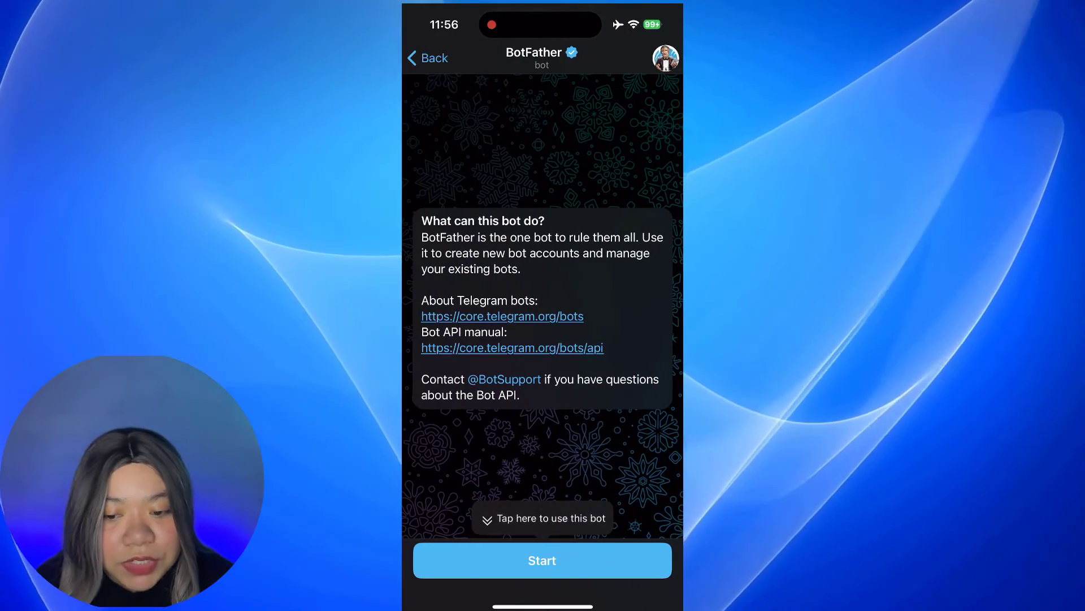
click(542, 560)
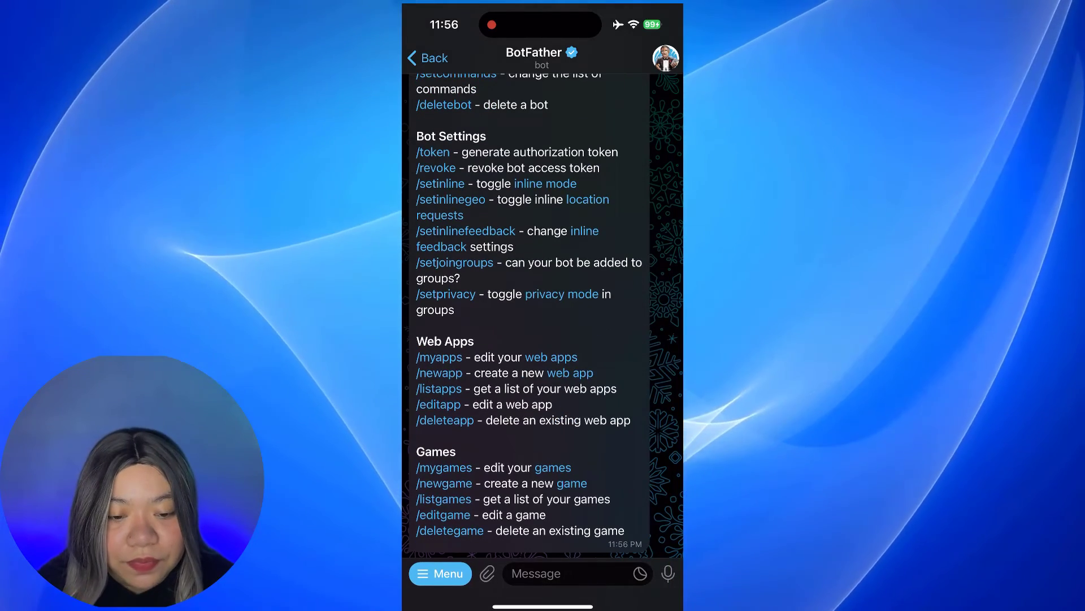
scroll(542, 311, up, 5)
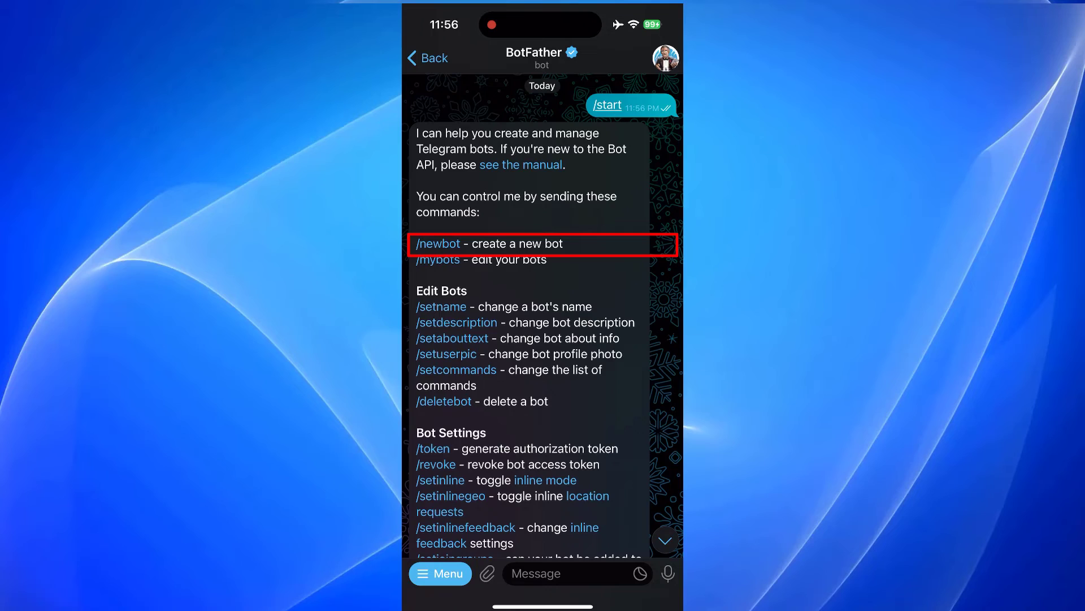
click(438, 244)
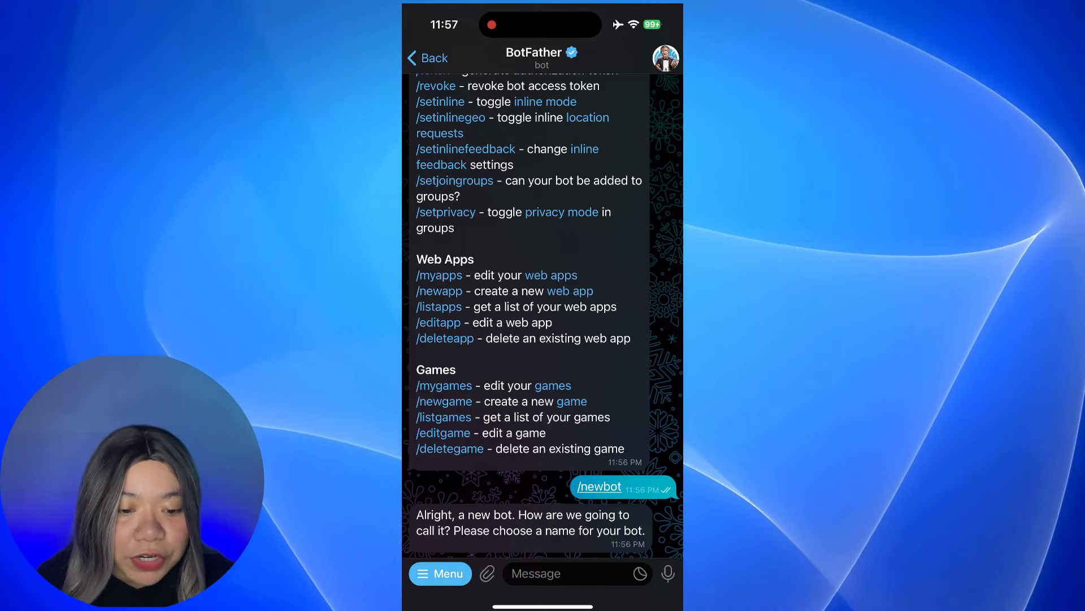
Step: Send 'Tutorial' as the bot name and enter 'tutorialbot' as its username
click(536, 573)
text(T)
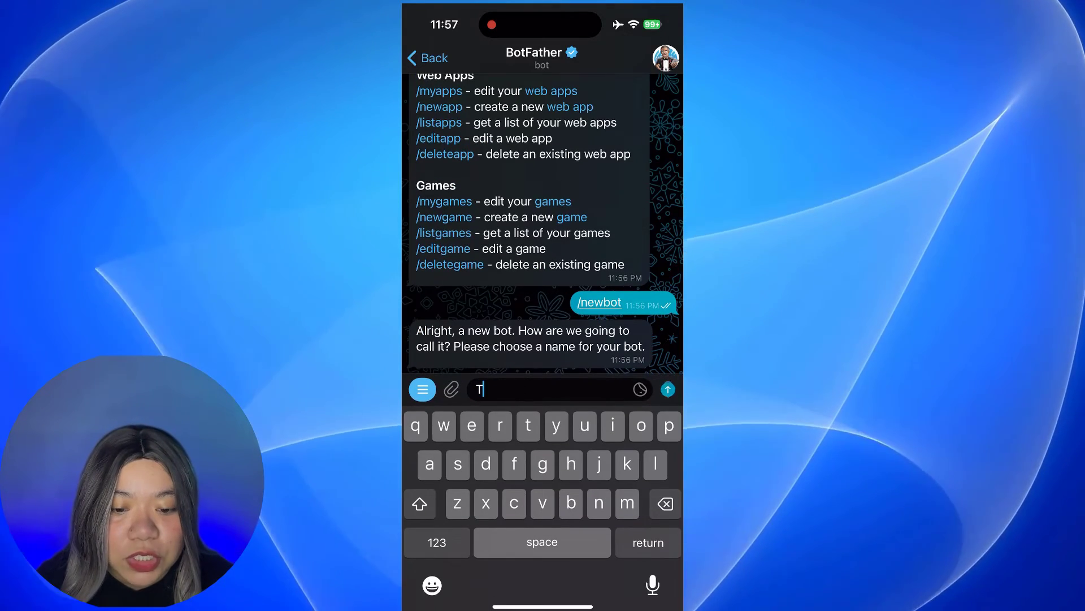
text(utorial)
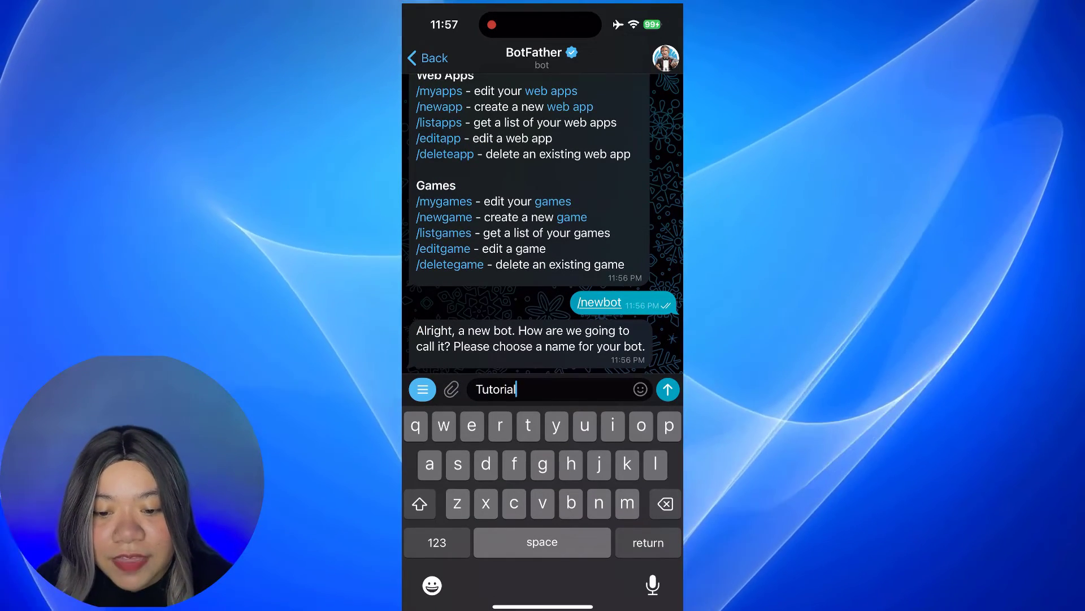
key(Return)
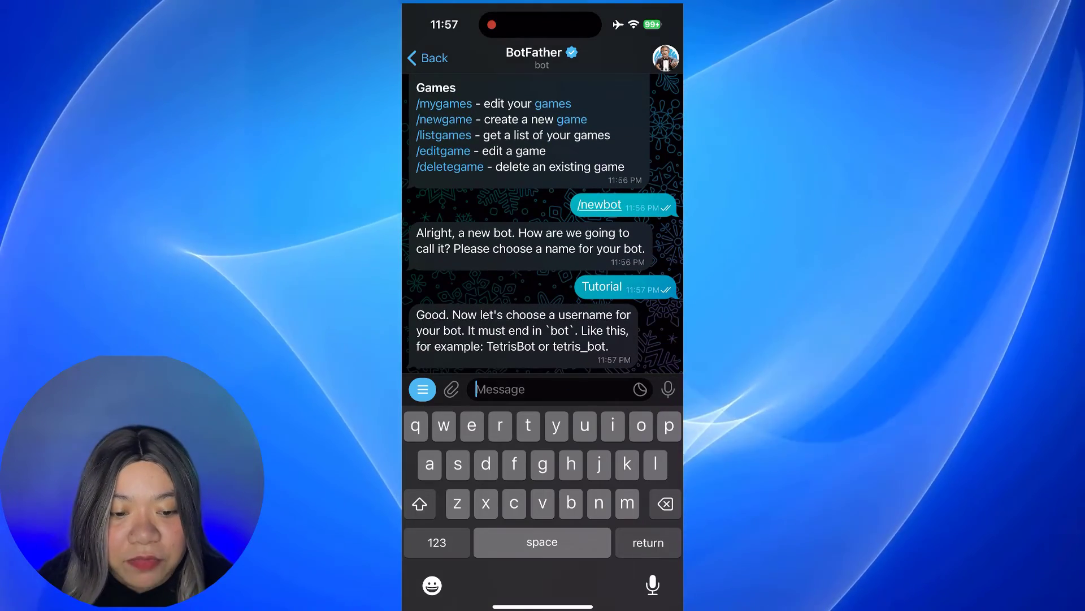
text(tutorialbot)
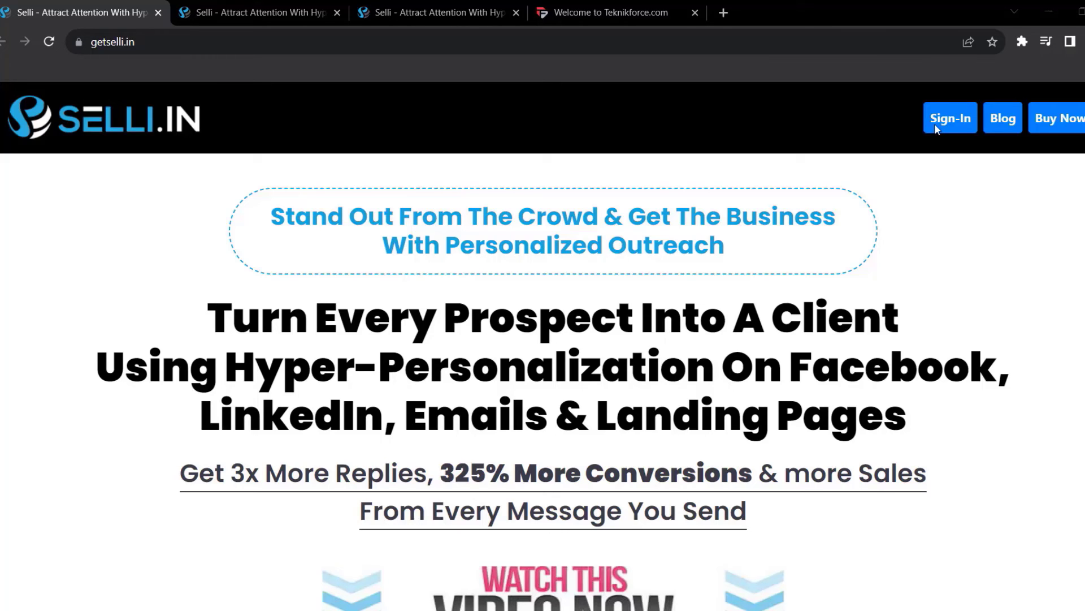
click(282, 4)
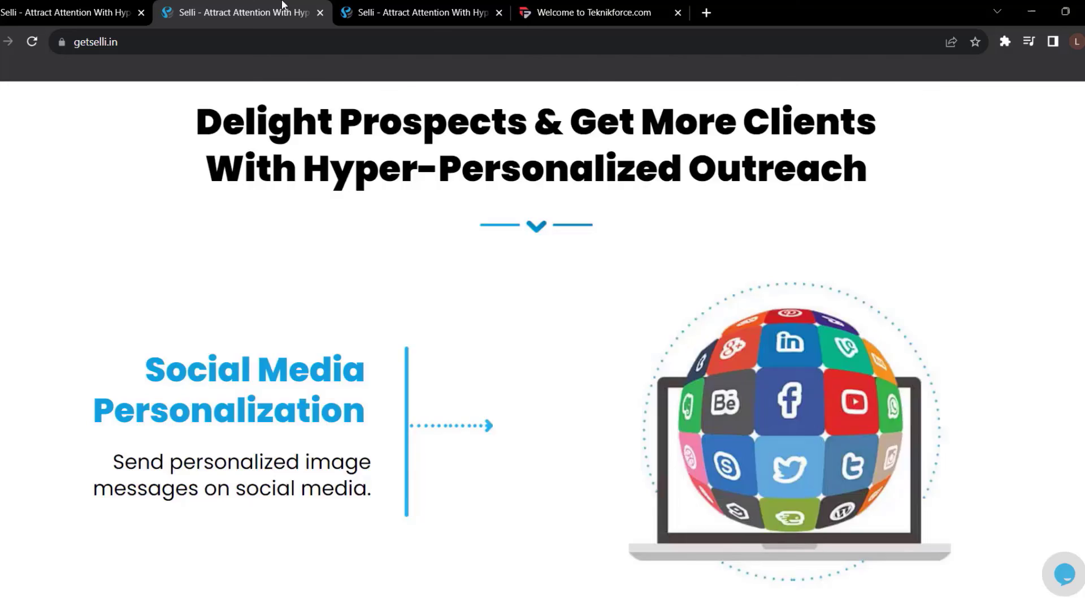
scroll(700, 319, down, 5)
scroll(977, 400, down, 5)
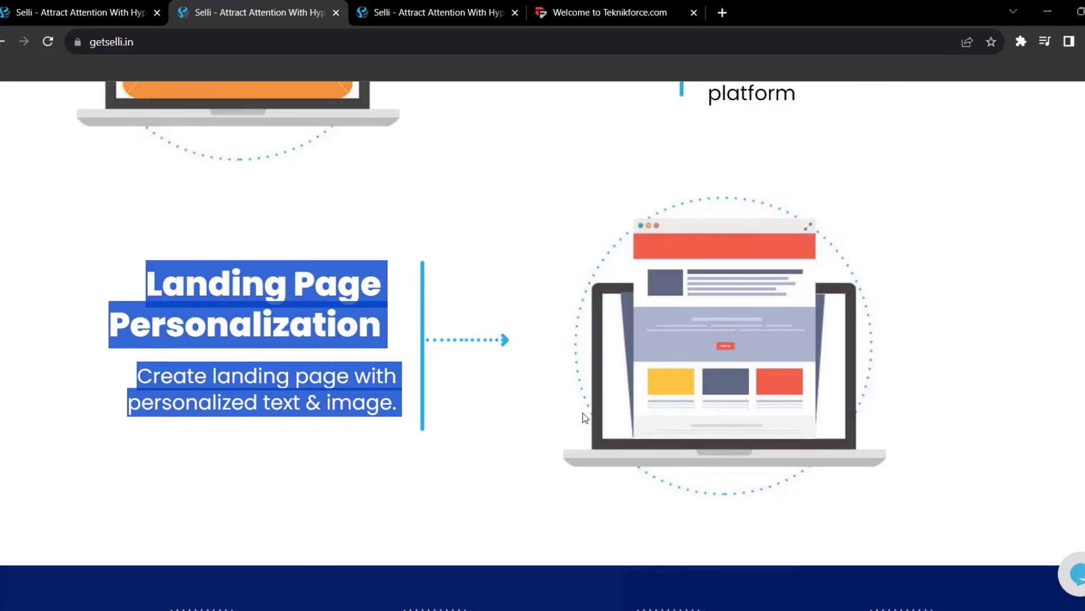
scroll(584, 418, down, 2)
click(71, 6)
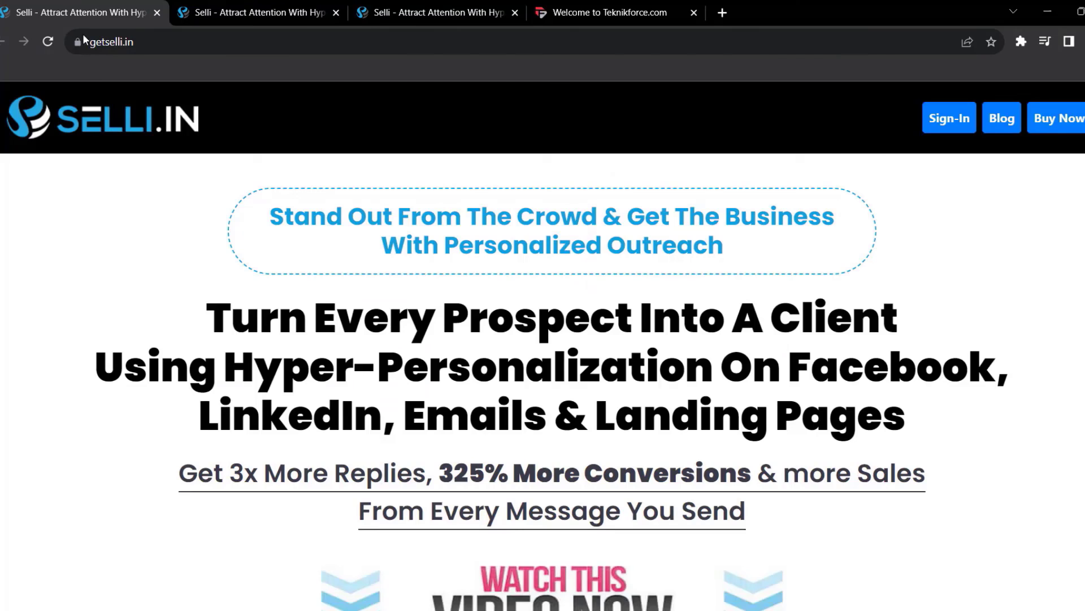